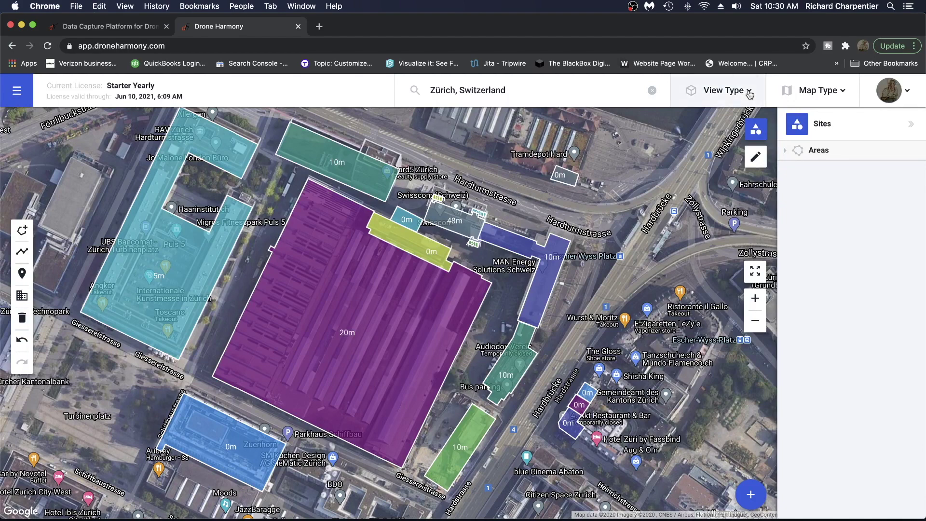
Preview the Zurich site as a 3D scene, then open the Hardstrasse 303 building's details (23,528 m²).
left_click(750, 94)
left_click(716, 153)
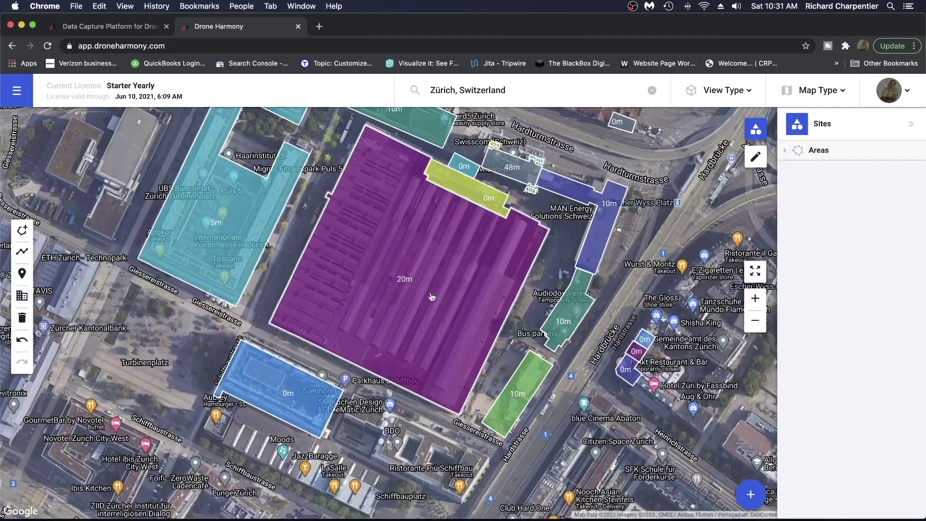
left_click(410, 284)
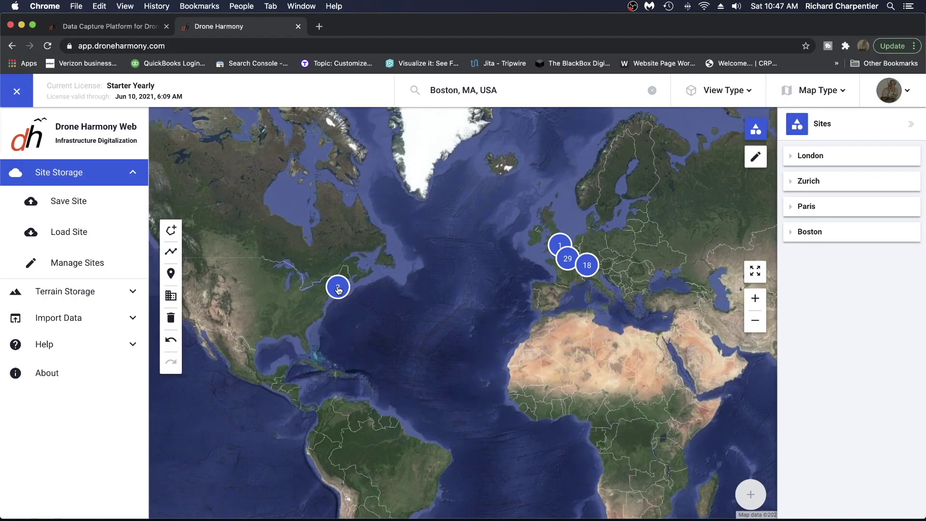
Show the saved Boston site on the map and pan the Prescott map to see more buildings.
left_click(338, 288)
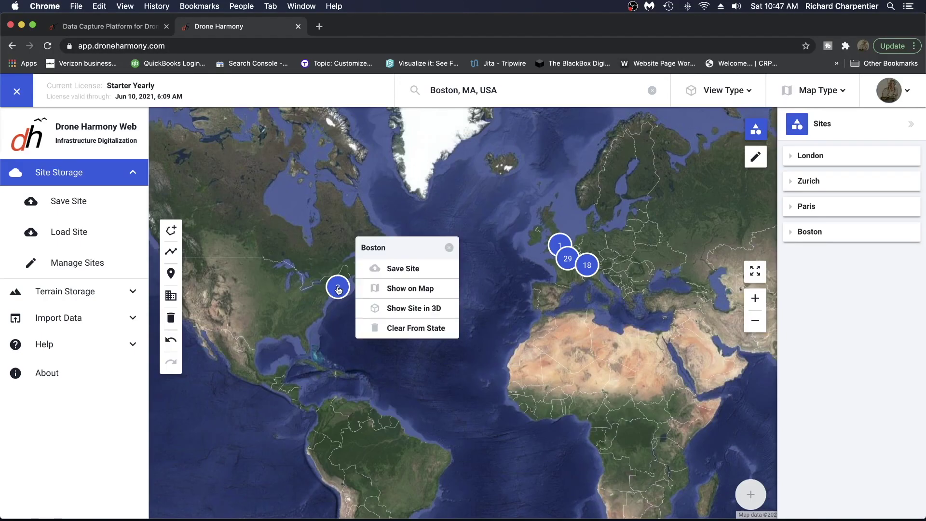
left_click(385, 291)
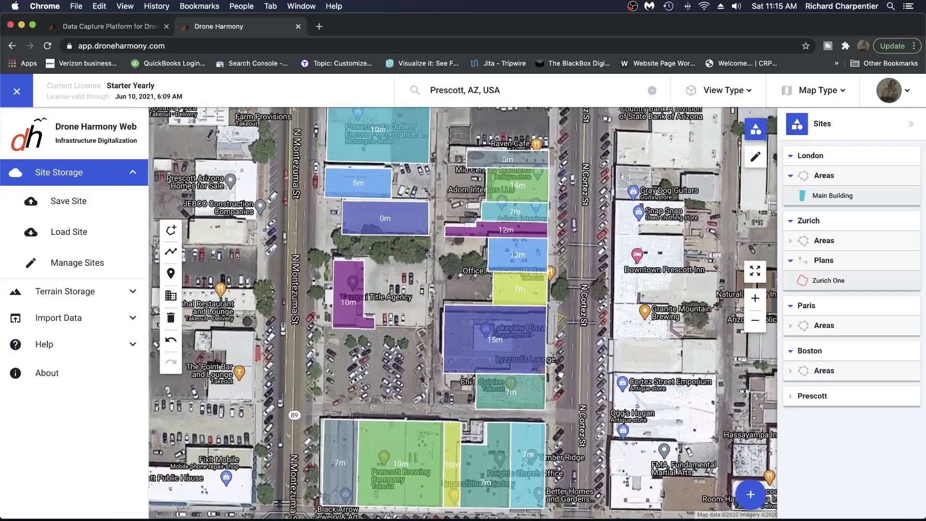
left_click_drag(560, 374, 559, 411)
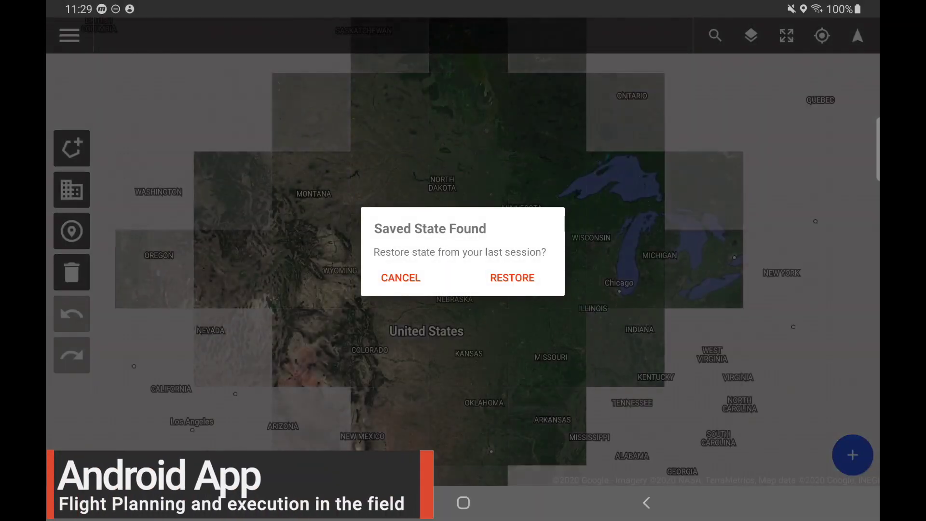
Restore the saved session from last time in the Android app.
left_click(512, 278)
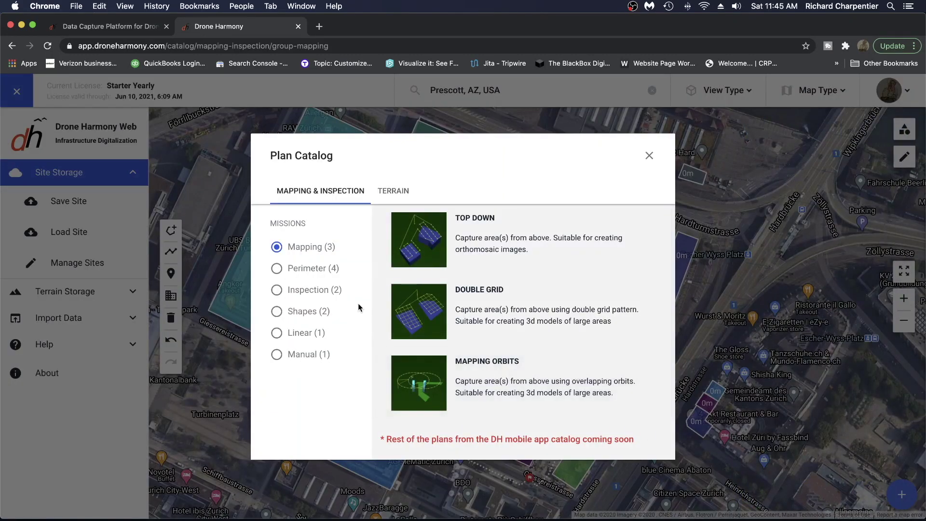
Draw a new yellow polygon area over the Orlando building south of W Pine St and open its options.
left_click(391, 191)
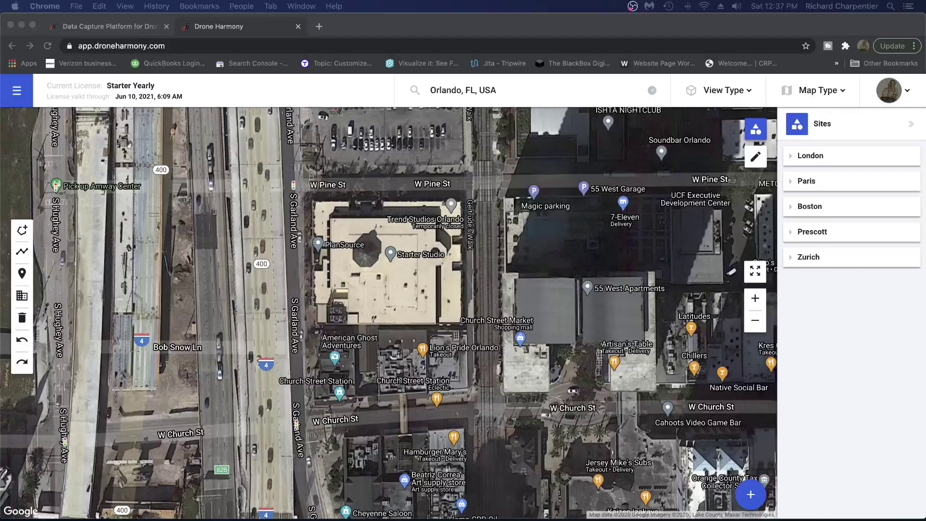
left_click(23, 230)
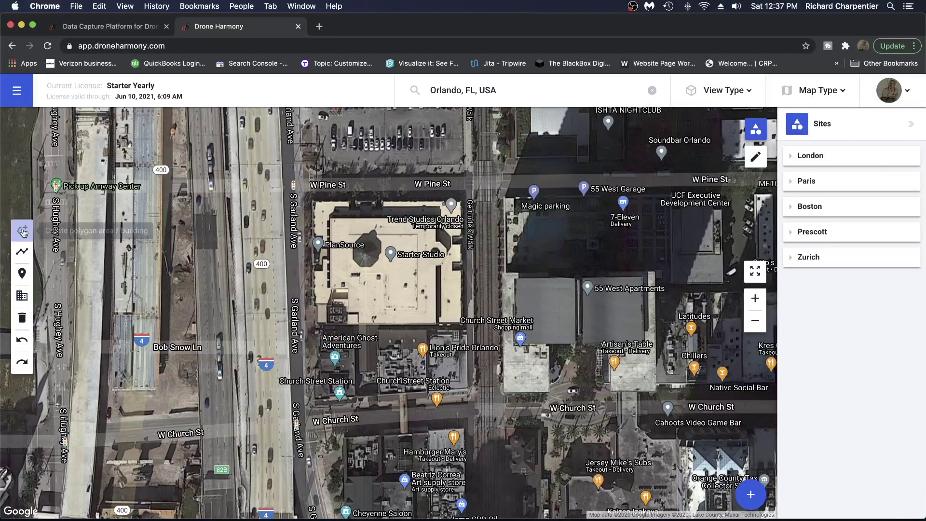
left_click(24, 232)
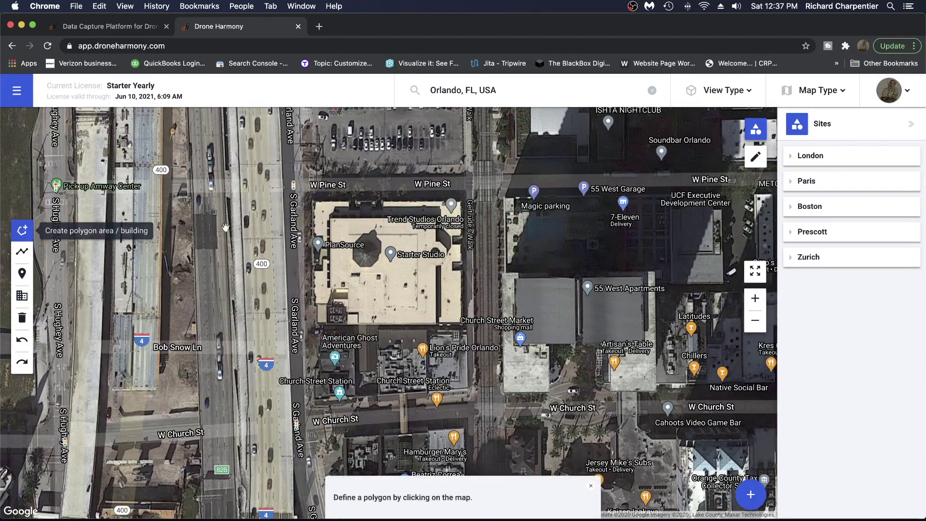
left_click(313, 202)
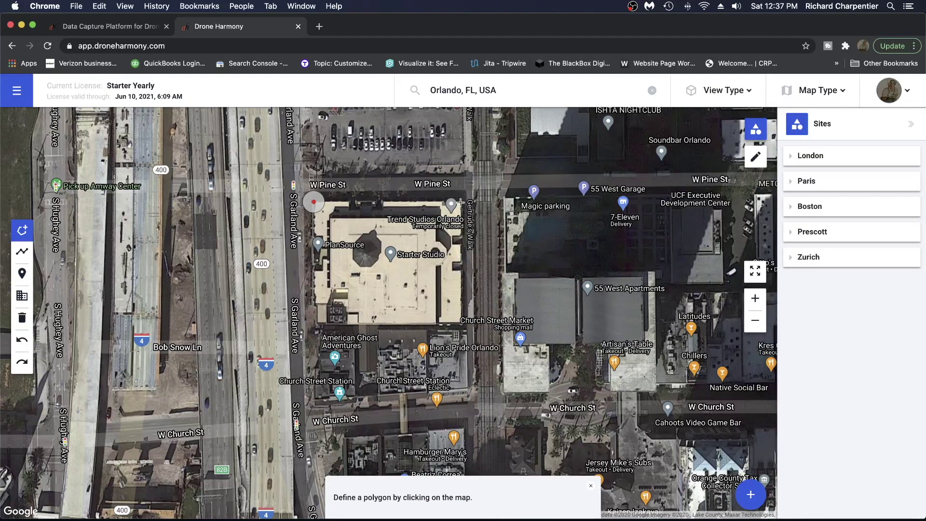
left_click(461, 202)
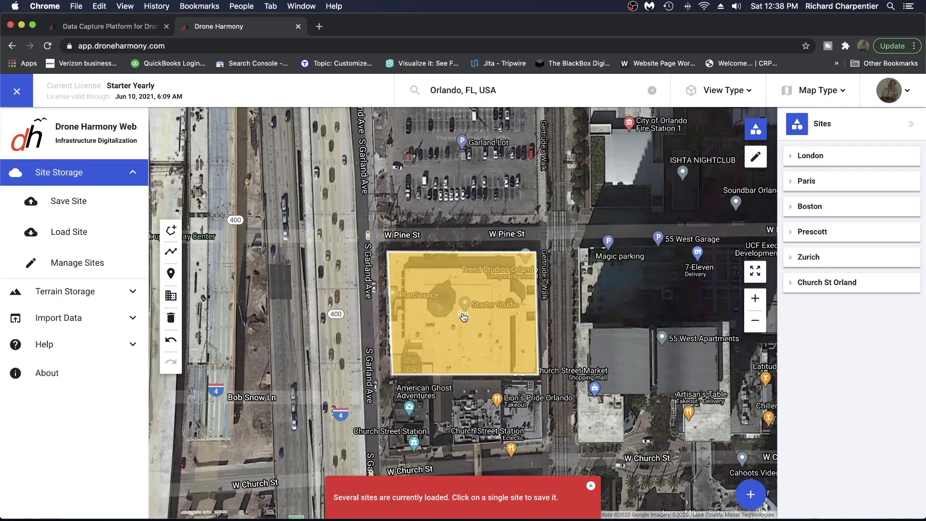
left_click(463, 317)
Add a Perimeter Horizontals inspection plan to the yellow area with scan extent raised from 25% to 100%.
left_click(516, 300)
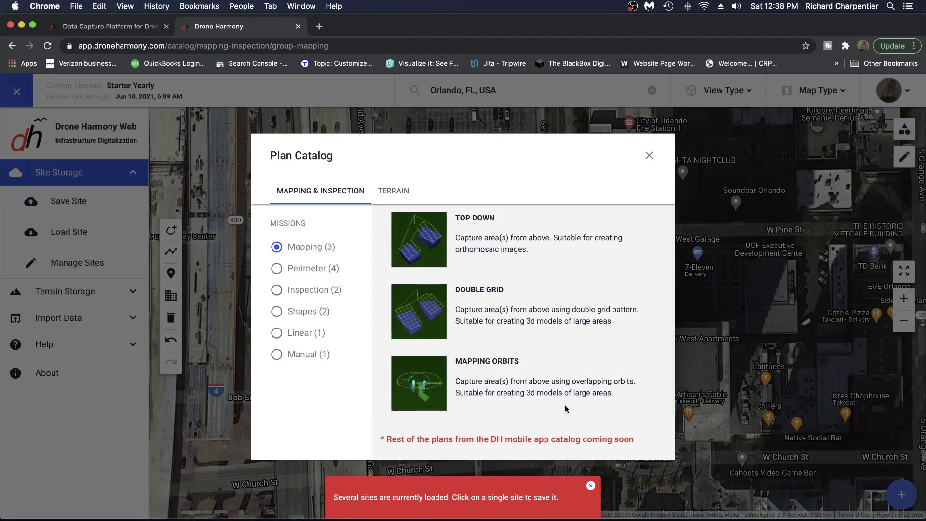
left_click(299, 291)
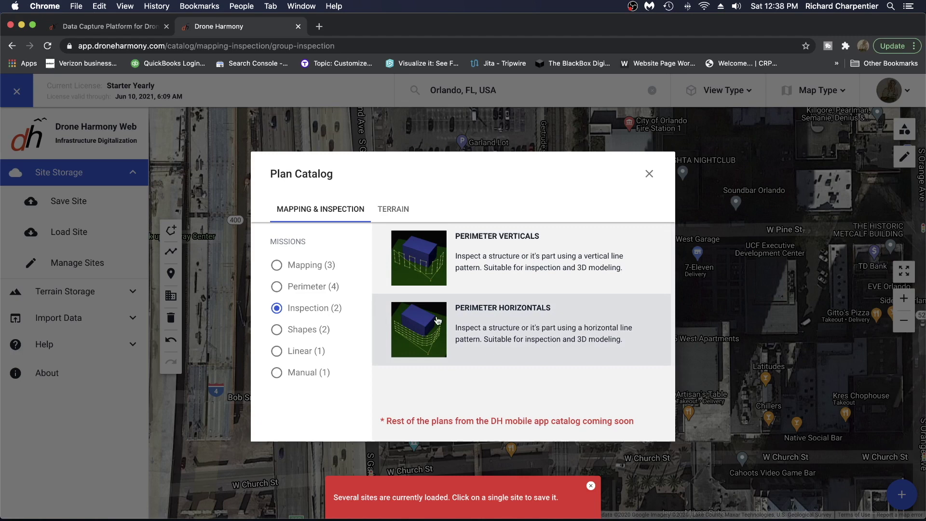
left_click(426, 334)
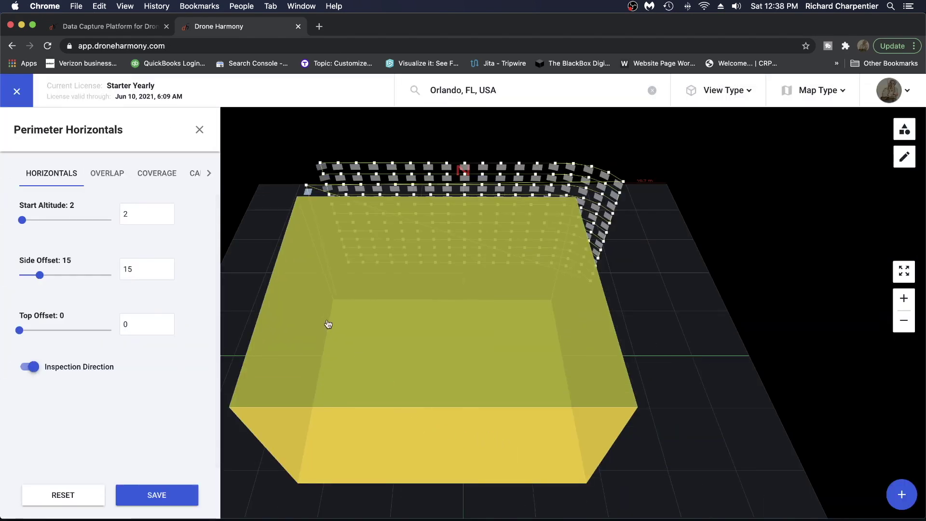
left_click(151, 176)
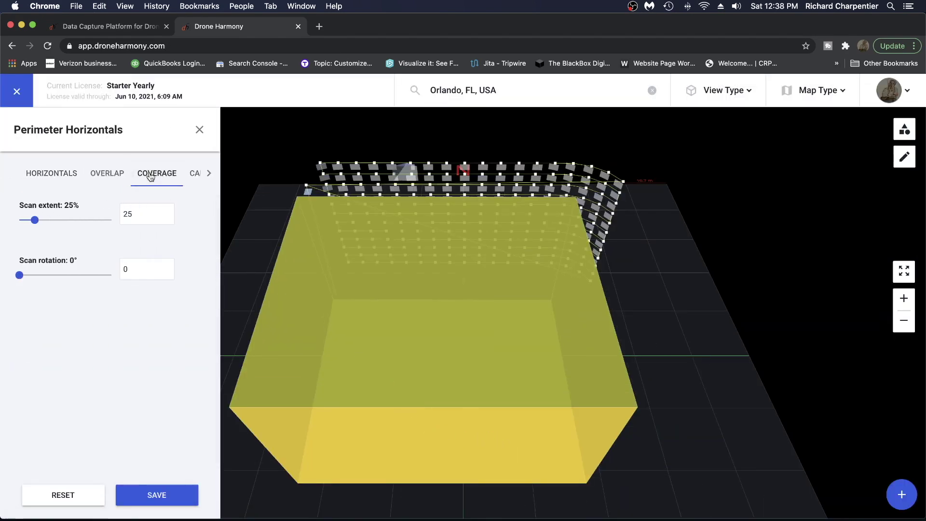
left_click_drag(35, 220, 113, 228)
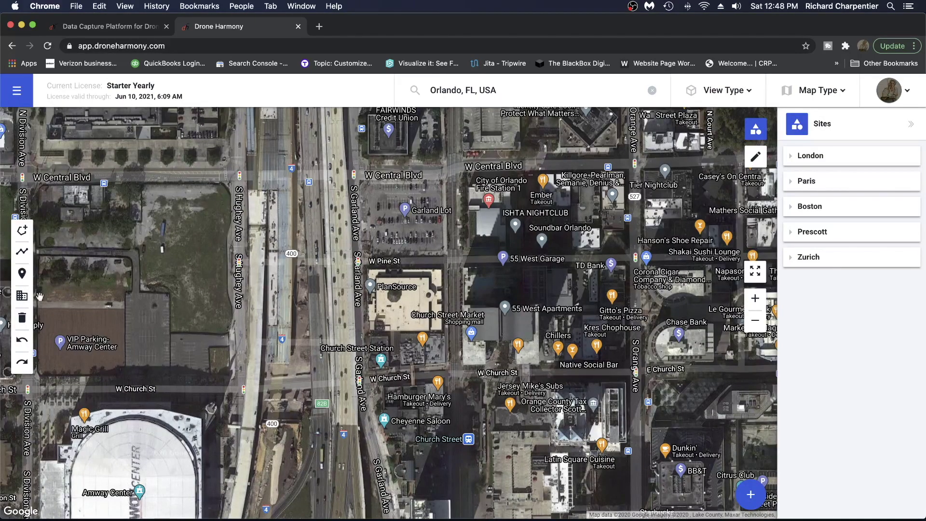
Import OpenStreetMap buildings inside a 32110 m² selection square over the PlanSource block.
left_click(22, 299)
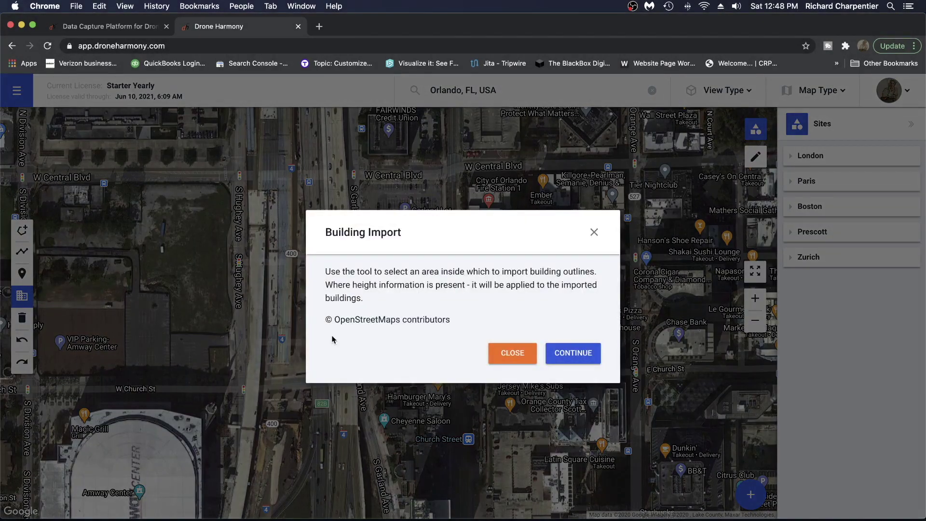
left_click(572, 354)
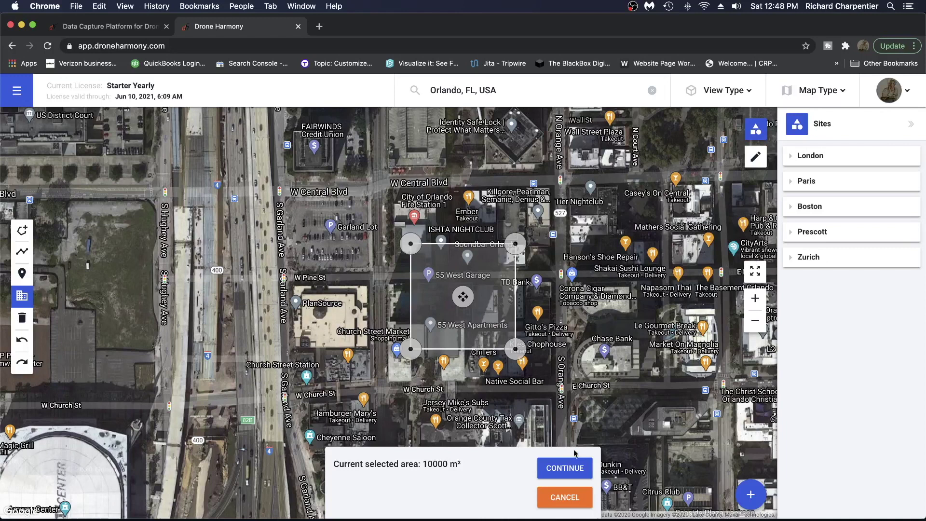
left_click_drag(463, 297, 340, 333)
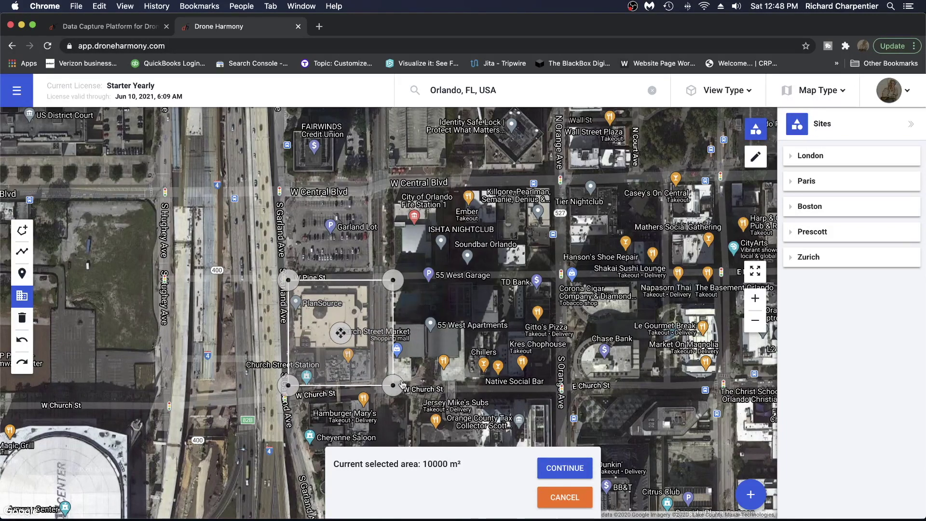
left_click_drag(402, 384, 569, 389)
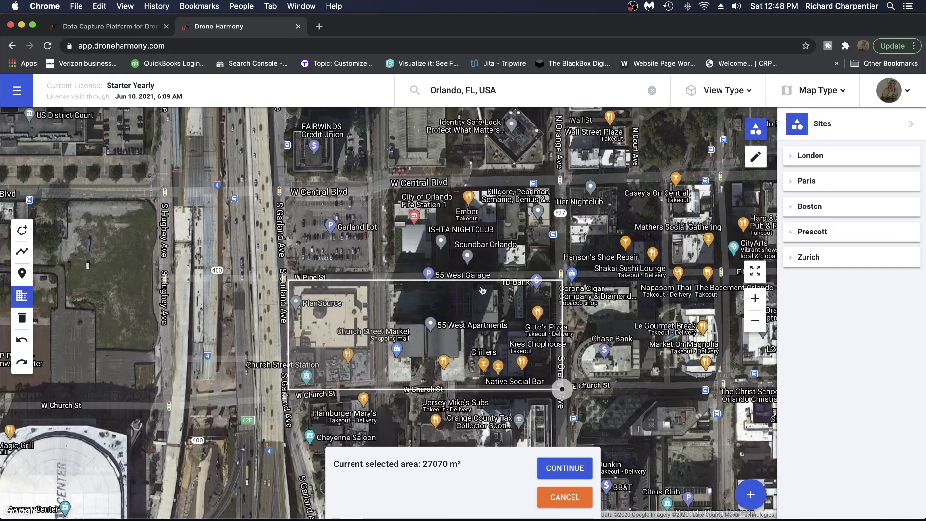
left_click_drag(563, 280, 563, 260)
left_click(571, 474)
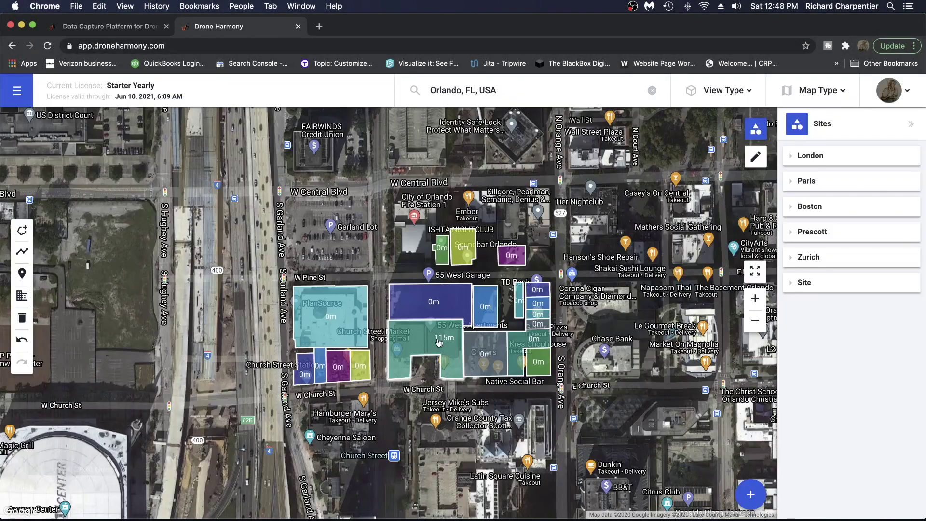
Switch to the 3D scene and orbit around the imported buildings.
left_click(726, 91)
left_click(715, 149)
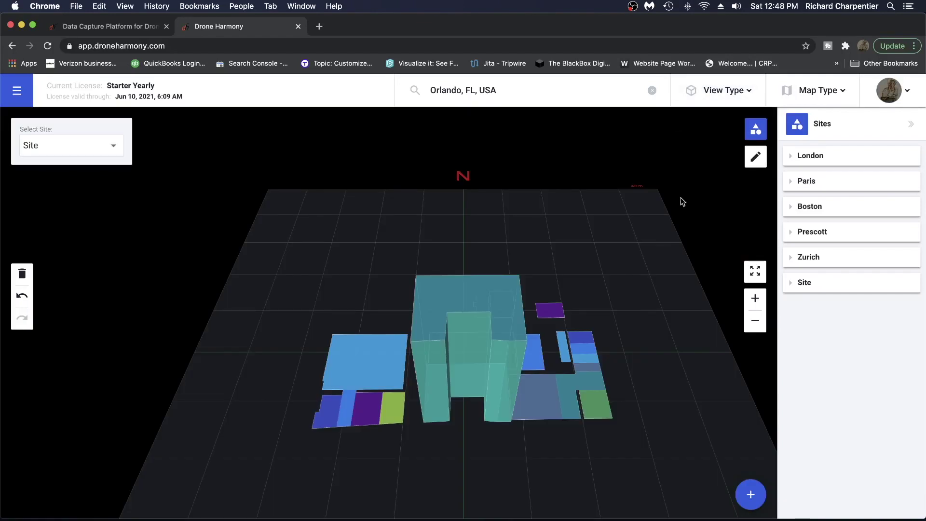
left_click_drag(531, 438, 464, 413)
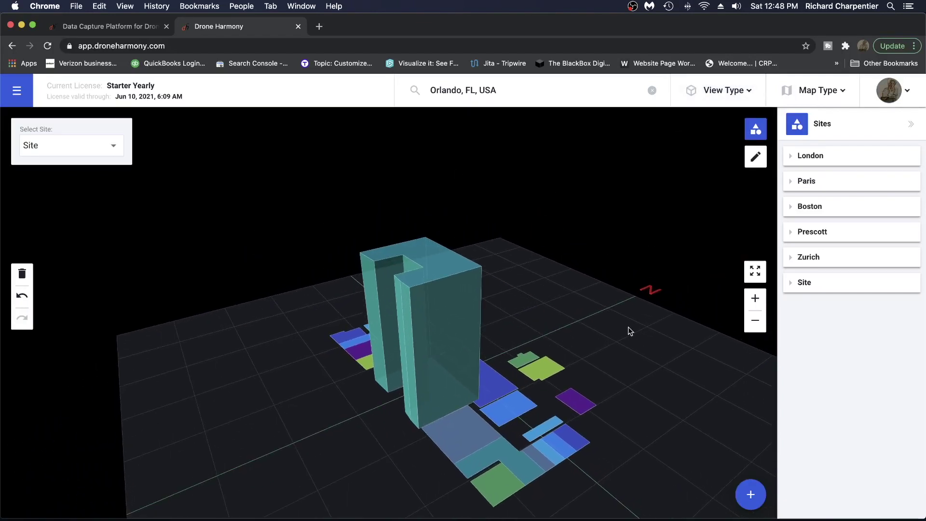
Return to the 2D map and show the 55 West building's OSM metadata.
left_click(736, 93)
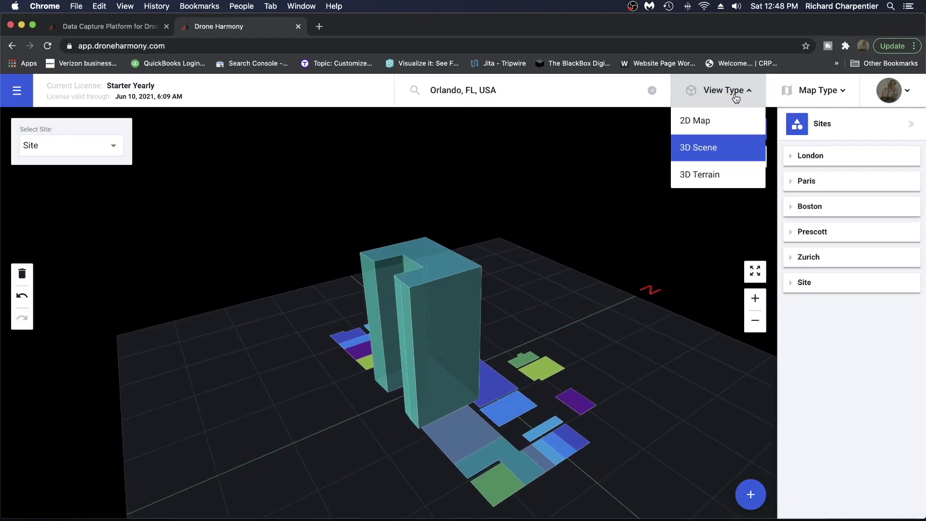
left_click(720, 125)
left_click(442, 344)
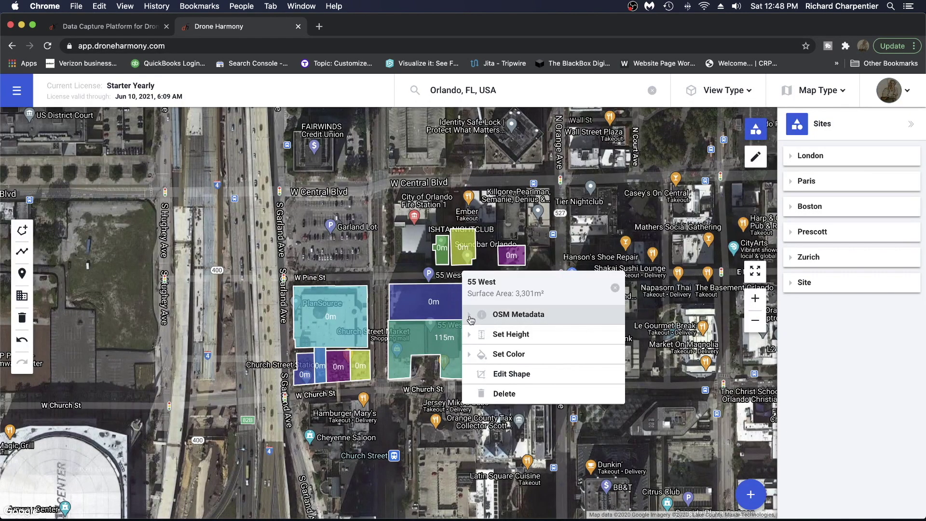
left_click(471, 318)
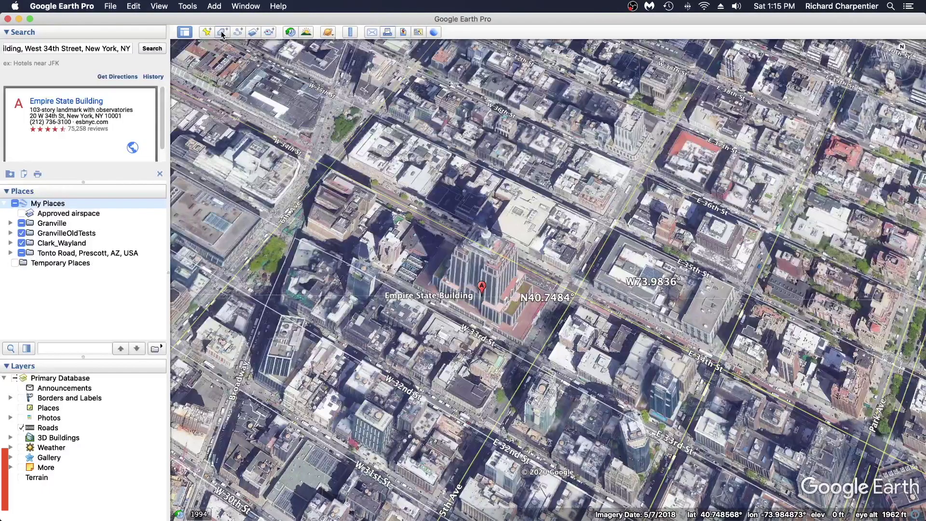
Start a new polygon and place its corners around the Empire State Building.
left_click(222, 32)
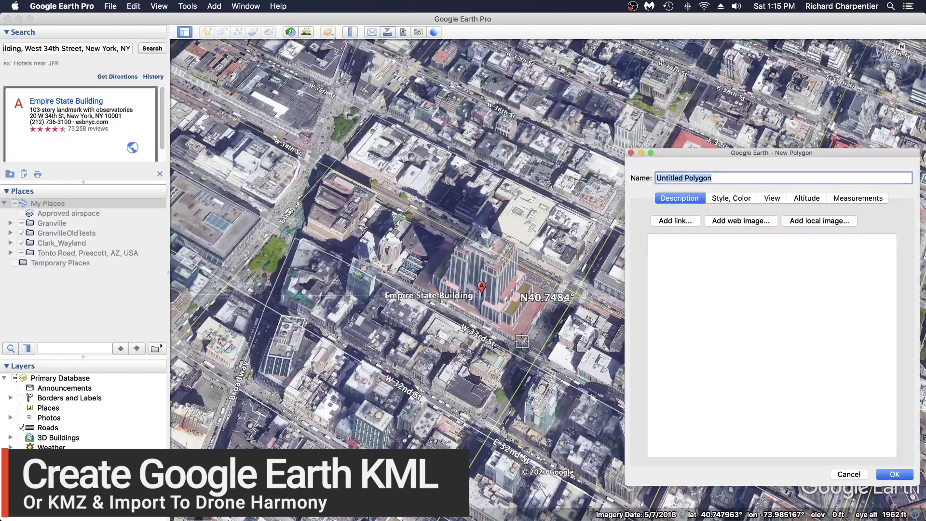
left_click(464, 308)
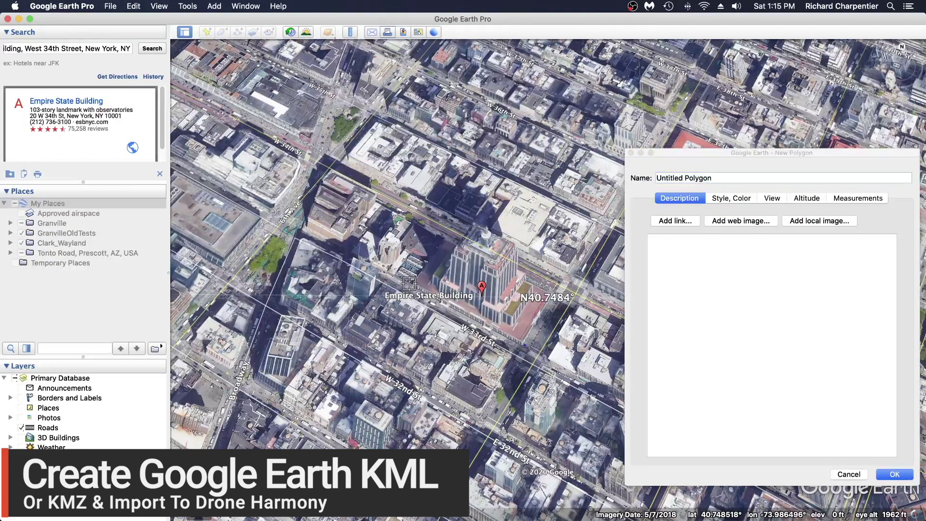
left_click(447, 234)
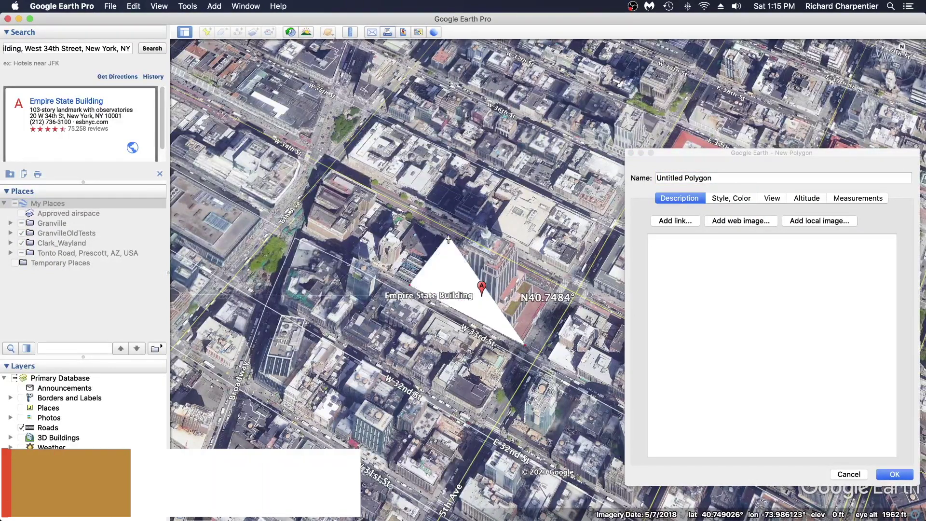
left_click(549, 292)
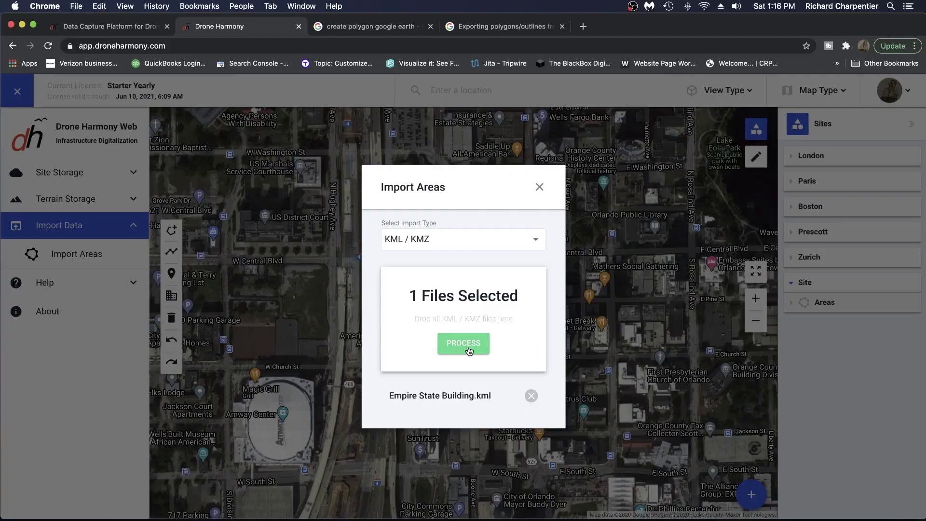
Process Empire State Building.kml to import its area.
left_click(463, 344)
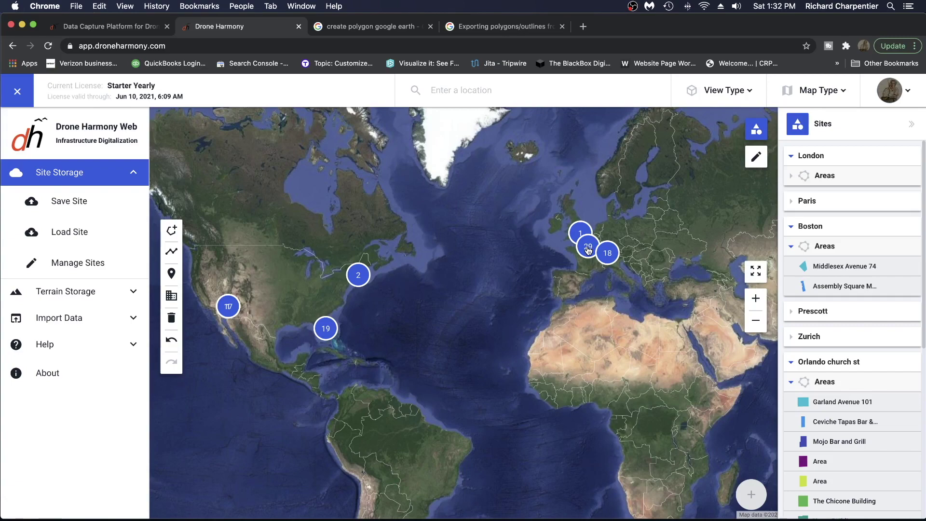
Show the Paris site on the map and pan to frame its coloured building polygons.
left_click(589, 250)
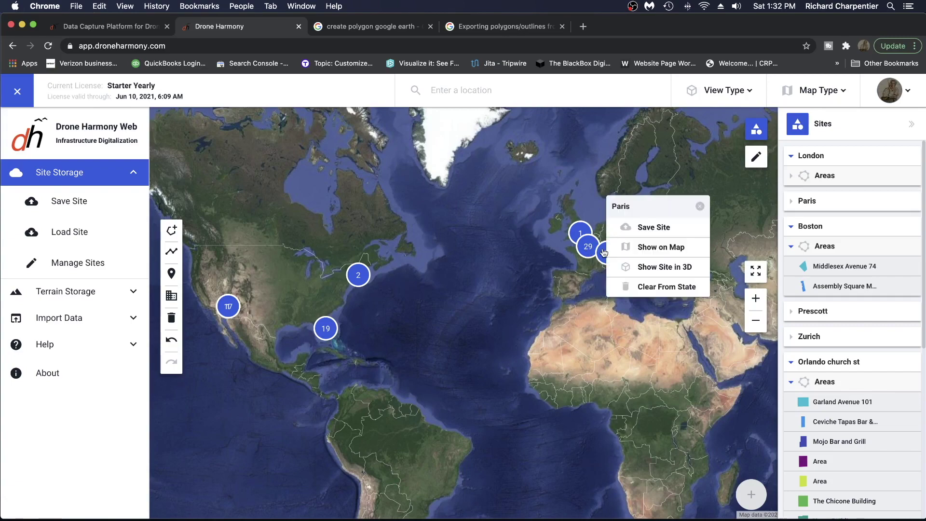
left_click(651, 248)
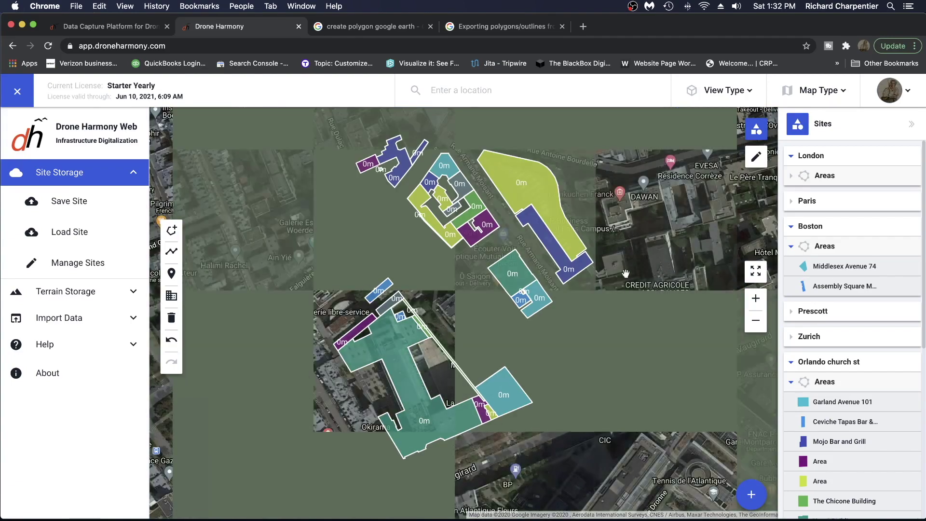
left_click_drag(554, 332, 589, 286)
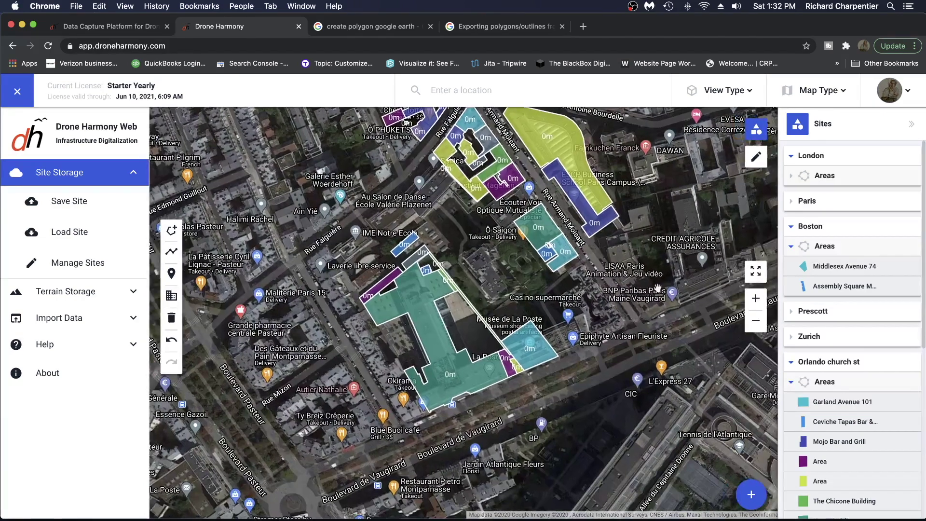
left_click_drag(672, 299, 663, 332)
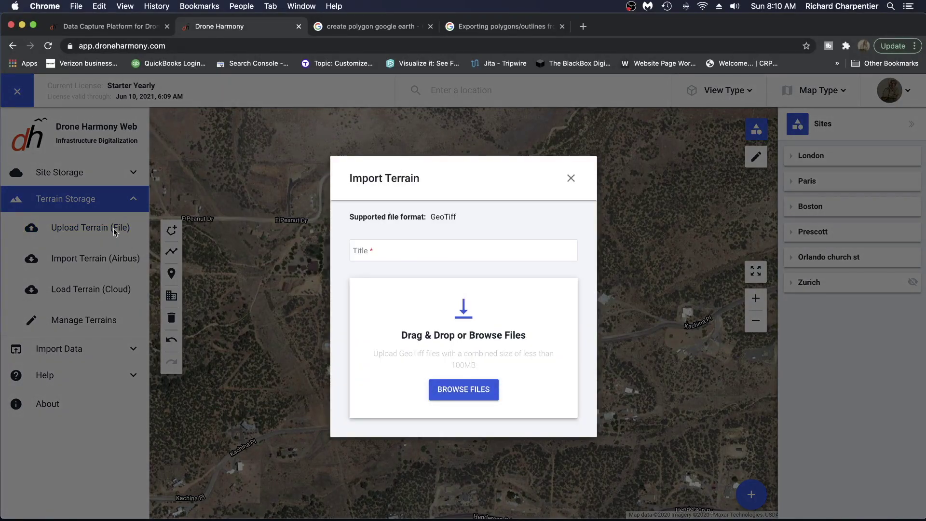
Close the terrain file upload and start an Airbus terrain import to preview the 1 km² area.
left_click(570, 180)
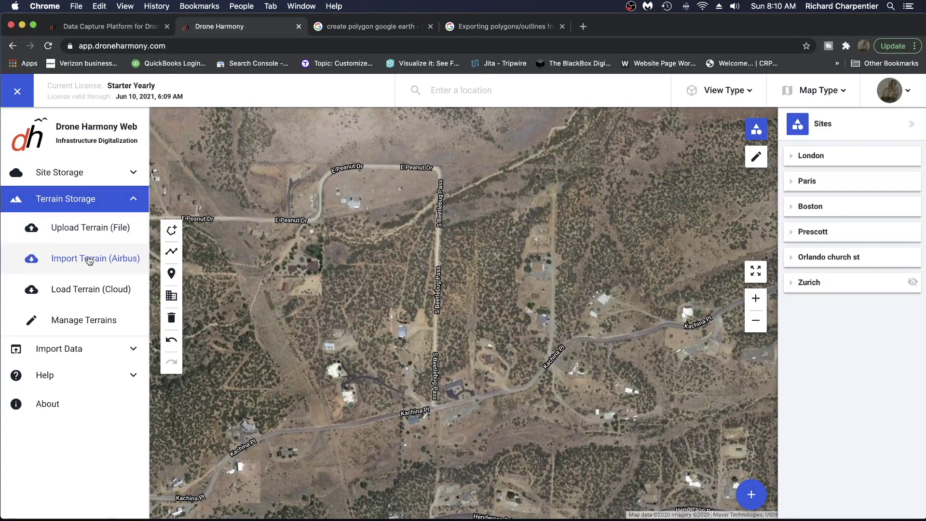
left_click(89, 259)
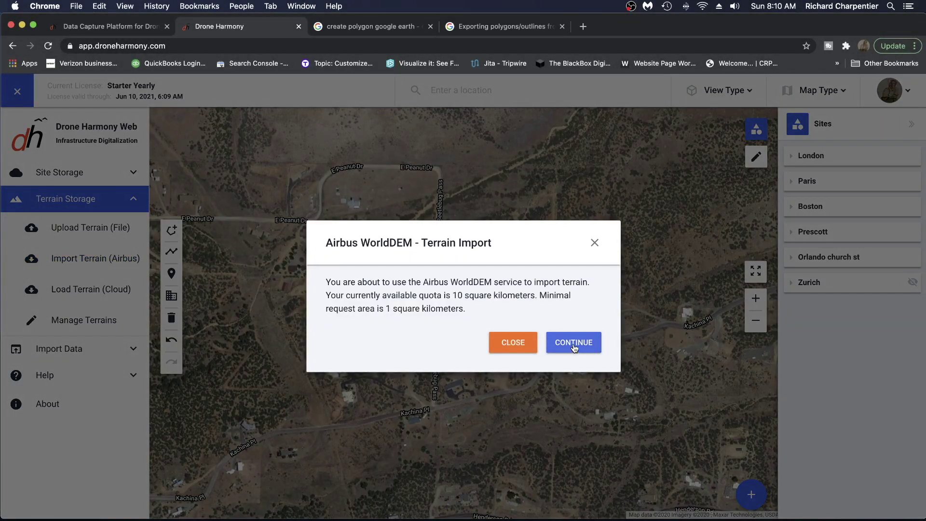
left_click(575, 343)
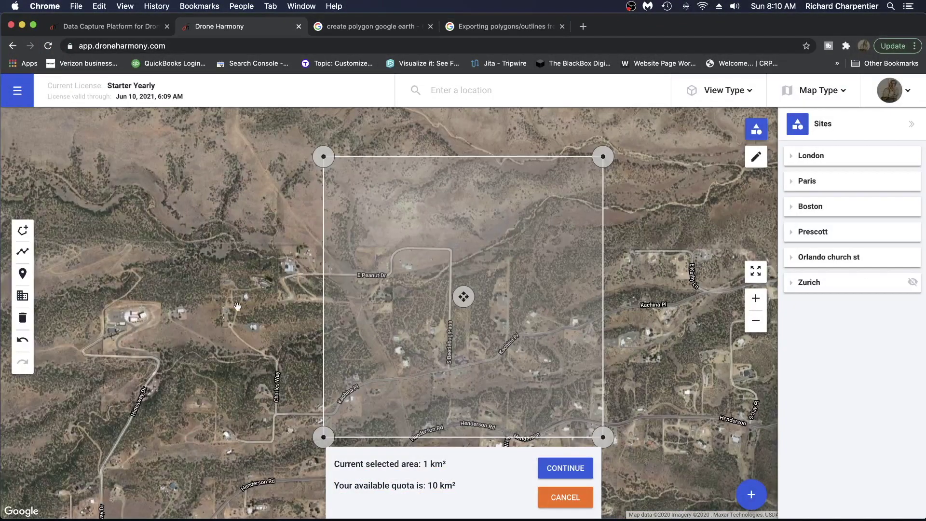
Cancel the Airbus area selection, load SmallBeetlebug from cloud storage, and switch to 3D Terrain view.
left_click(564, 498)
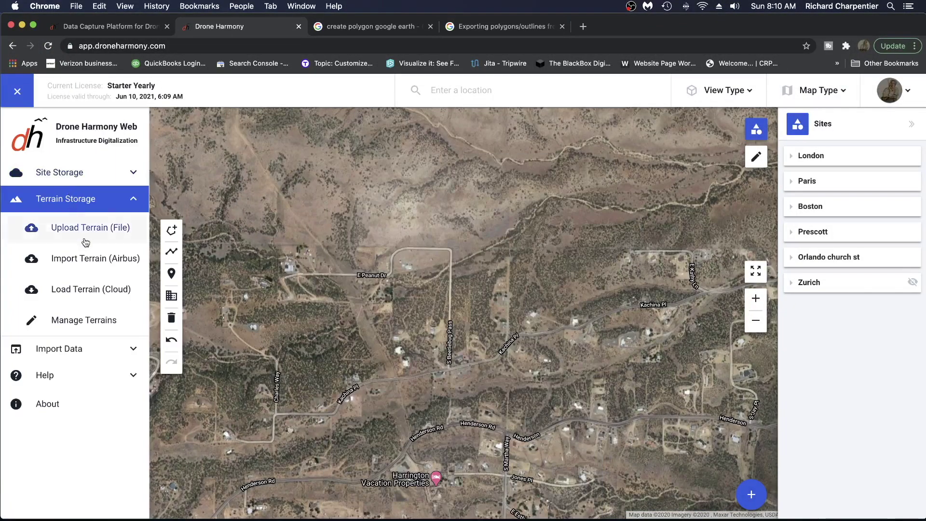
left_click(108, 291)
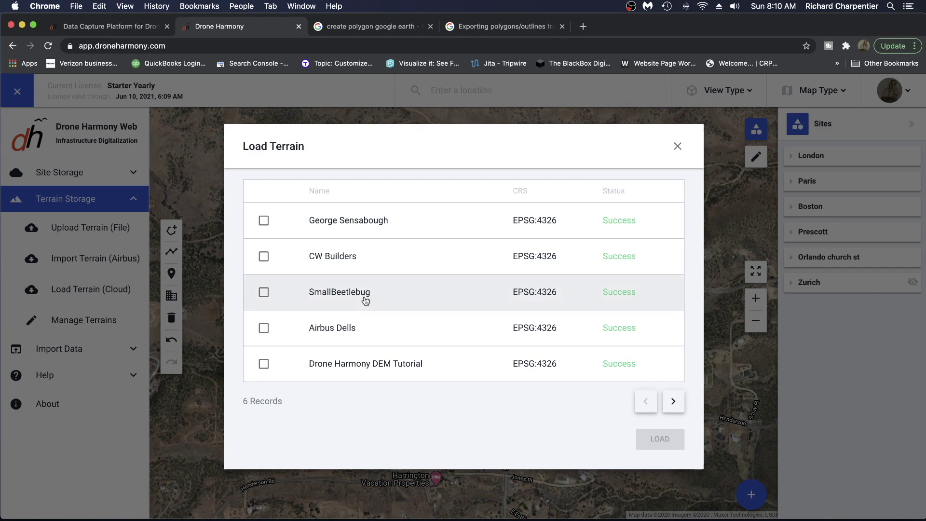
left_click(364, 300)
left_click(660, 439)
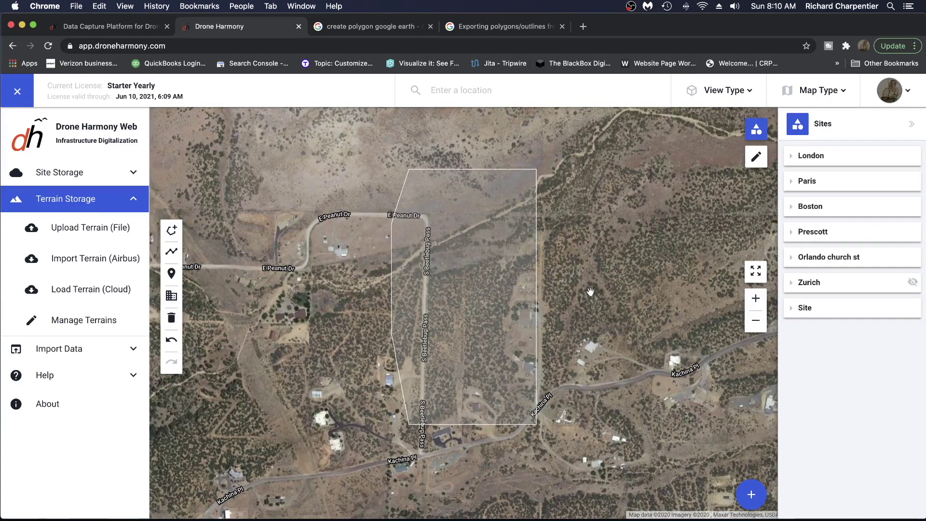
left_click(721, 100)
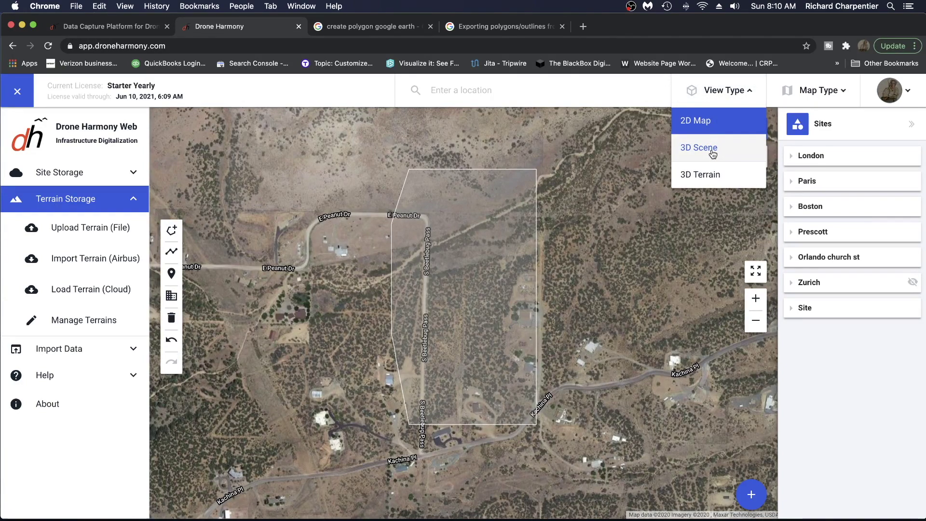
left_click(713, 176)
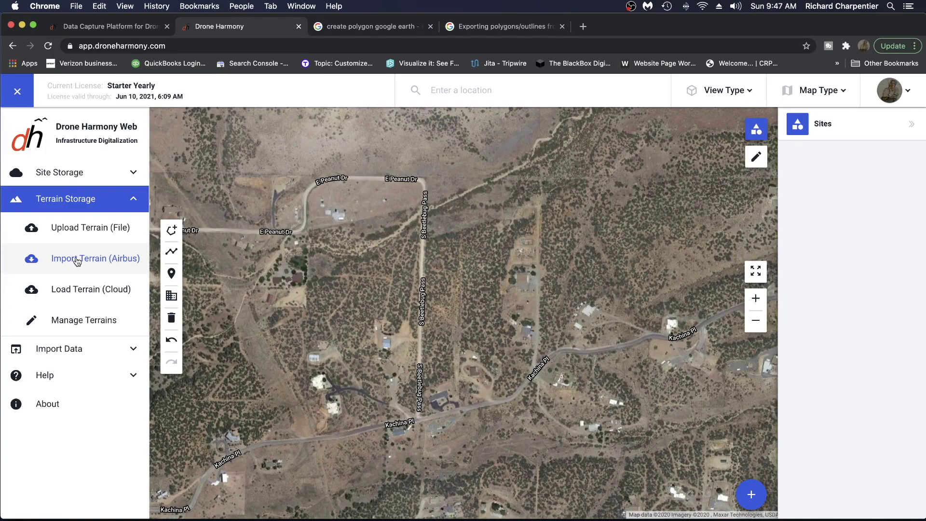
Import Airbus terrain over an area widened toward the upper left, named BeetlebugRoad.
left_click(77, 261)
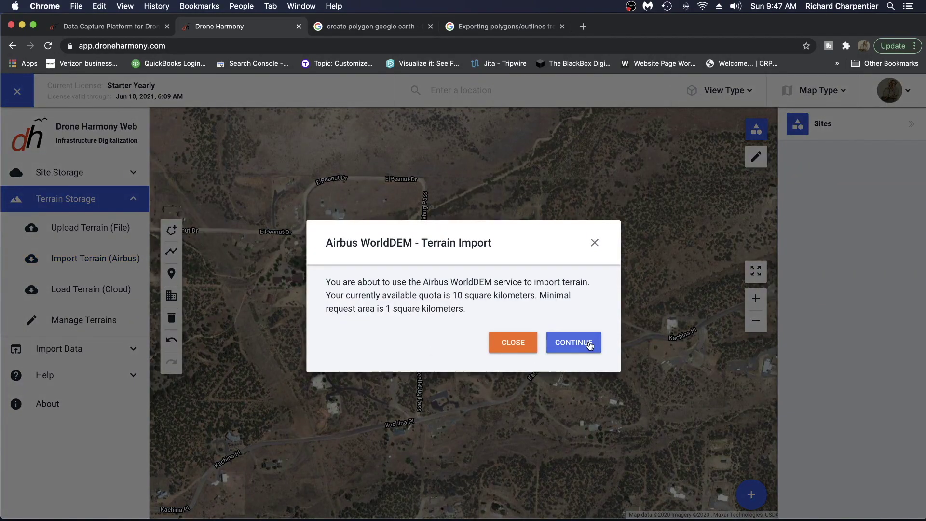
left_click(574, 342)
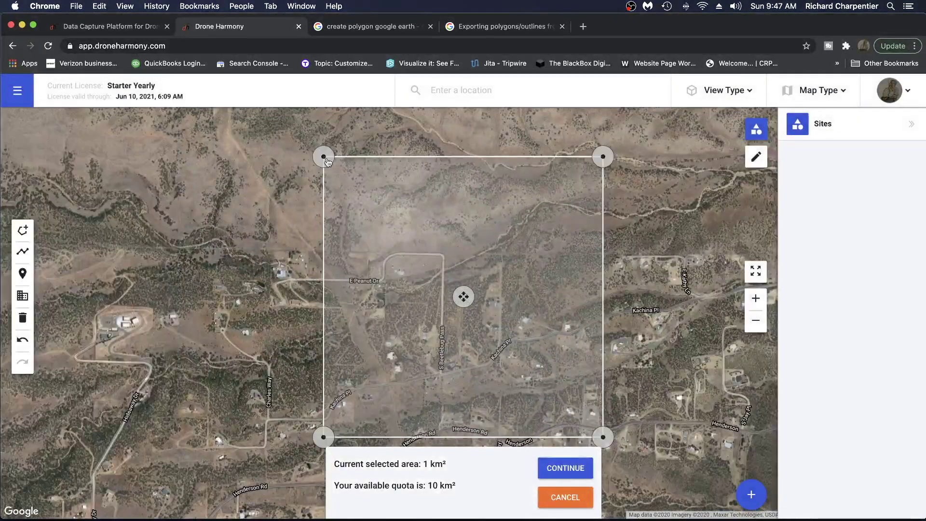
left_click_drag(327, 162, 304, 164)
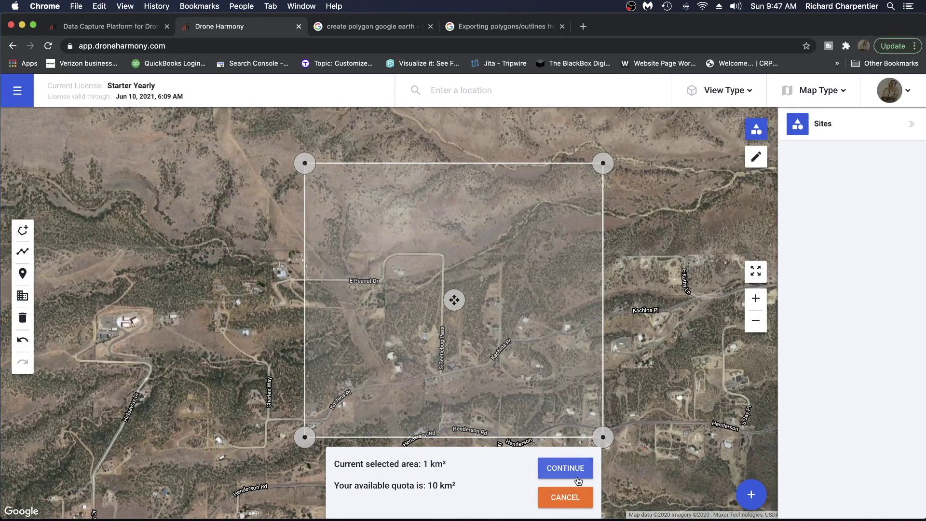
left_click(565, 468)
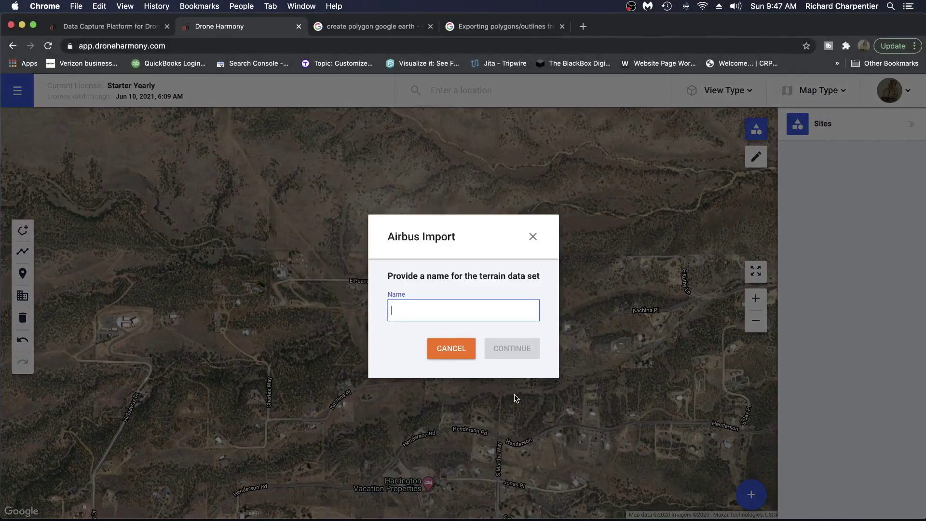
type("BeetlebugRoad")
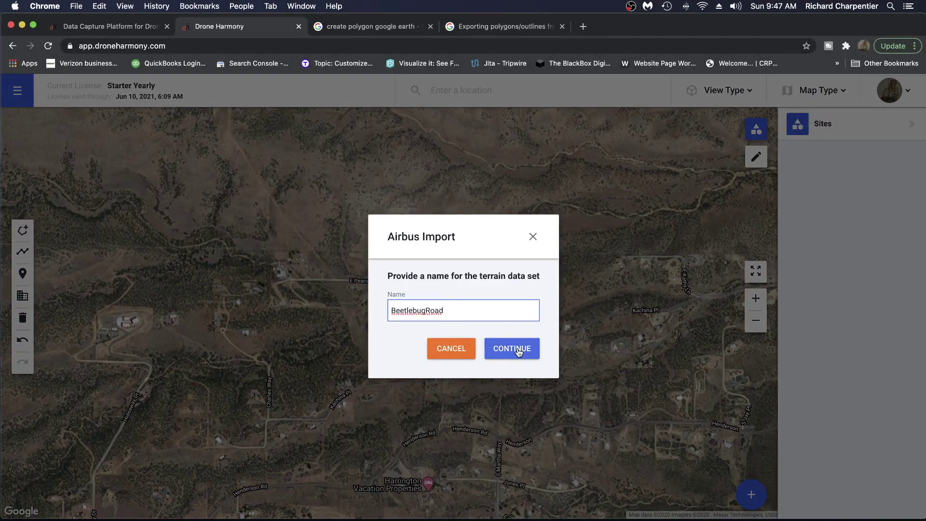
left_click(517, 350)
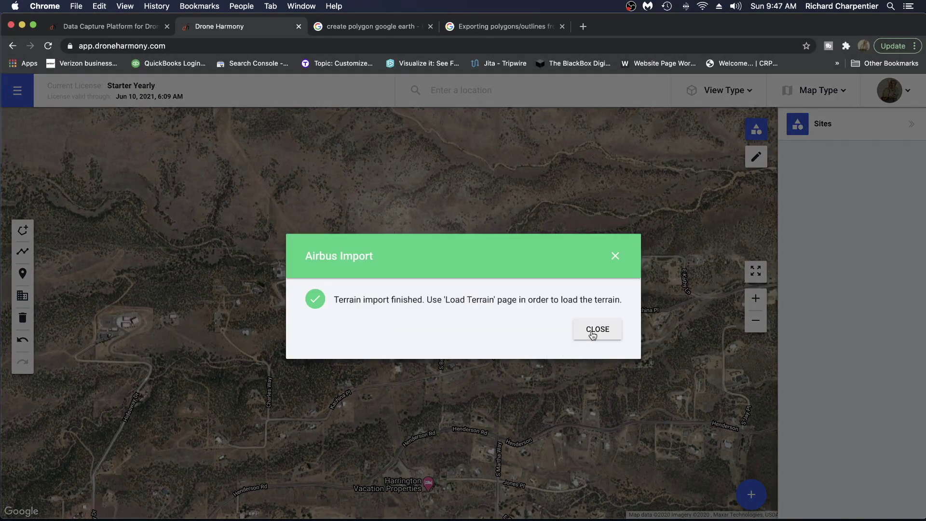
Dismiss the import message and load the BeetlebugRoad terrain from cloud storage.
left_click(593, 333)
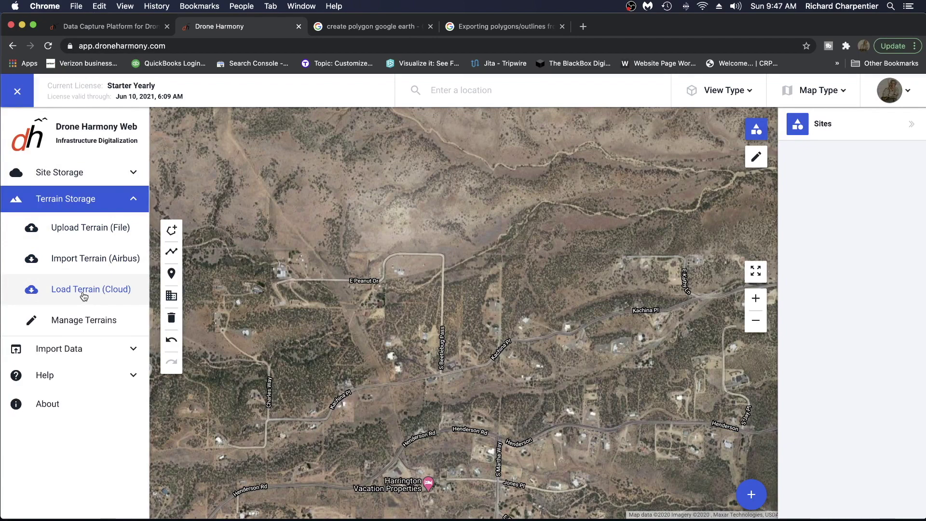
left_click(84, 295)
left_click(544, 231)
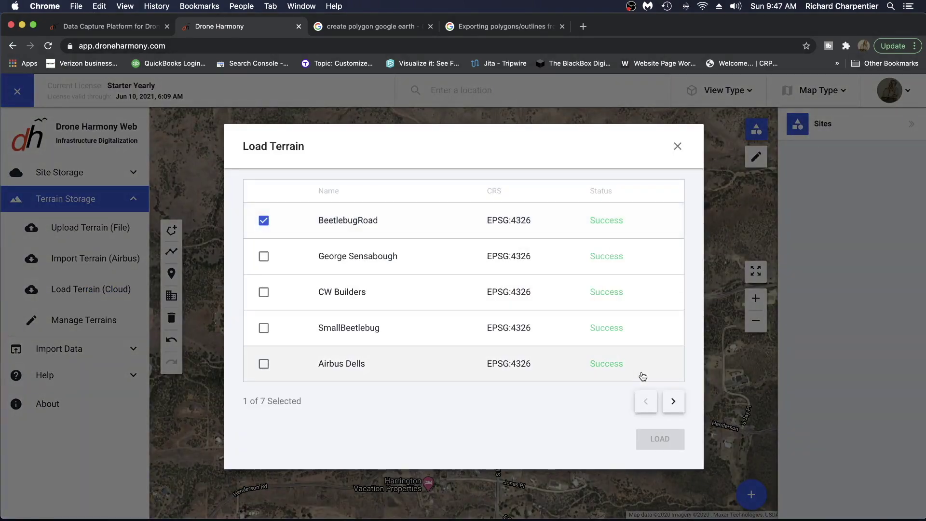
left_click(440, 260)
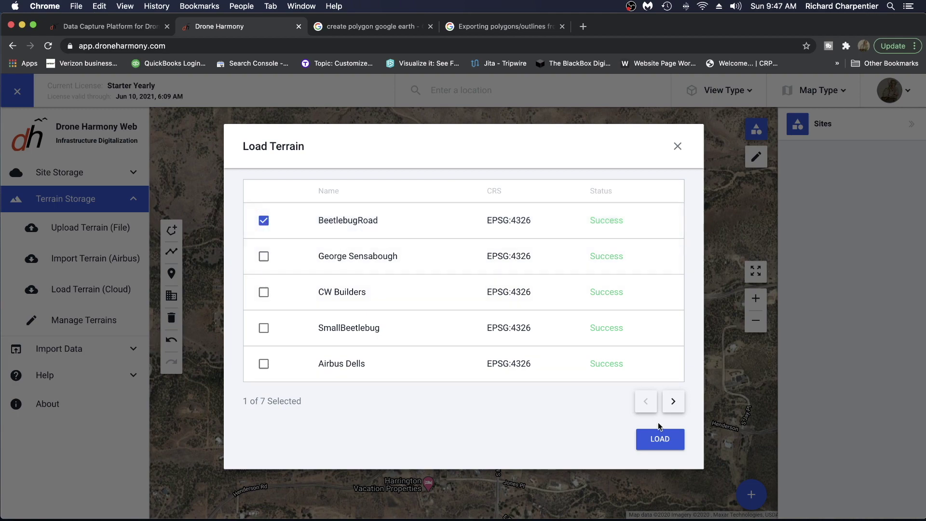
left_click(660, 439)
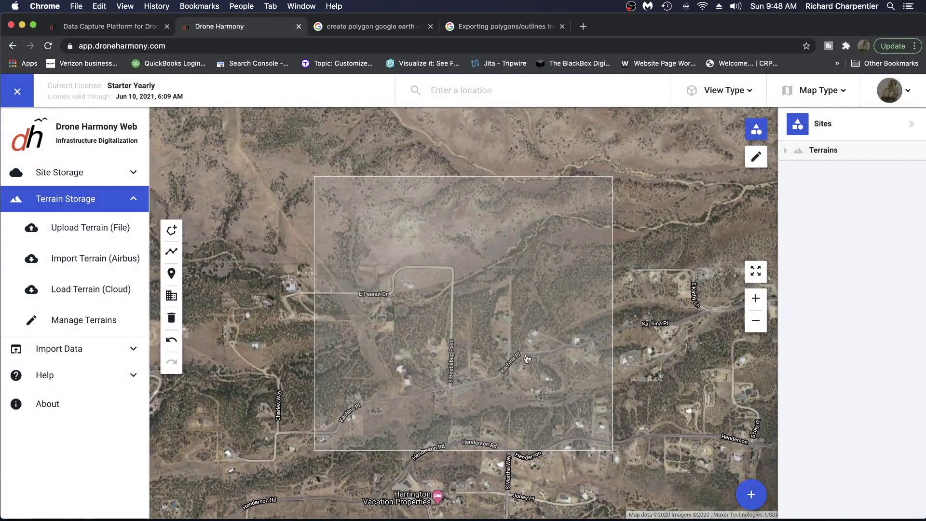
Show BeetlebugRoad as a 3D Terrain mesh tilted into perspective.
left_click(735, 90)
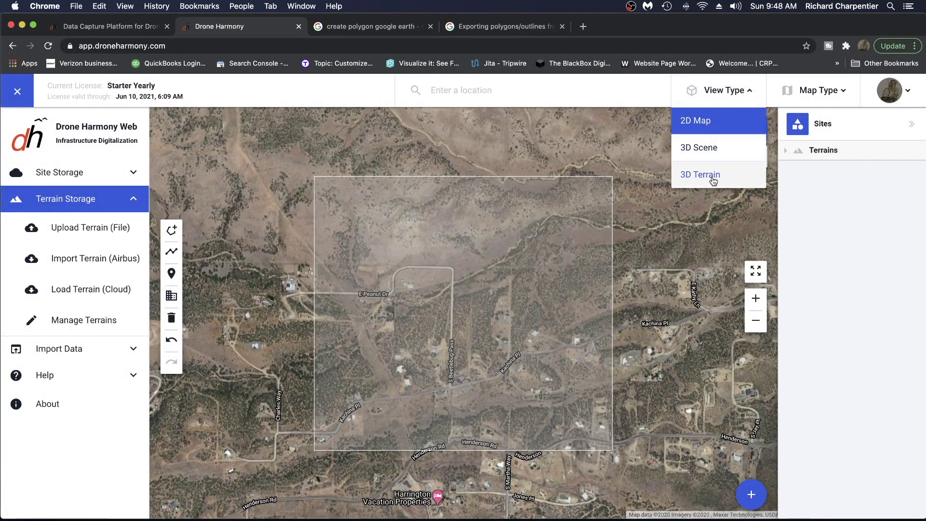
left_click(713, 177)
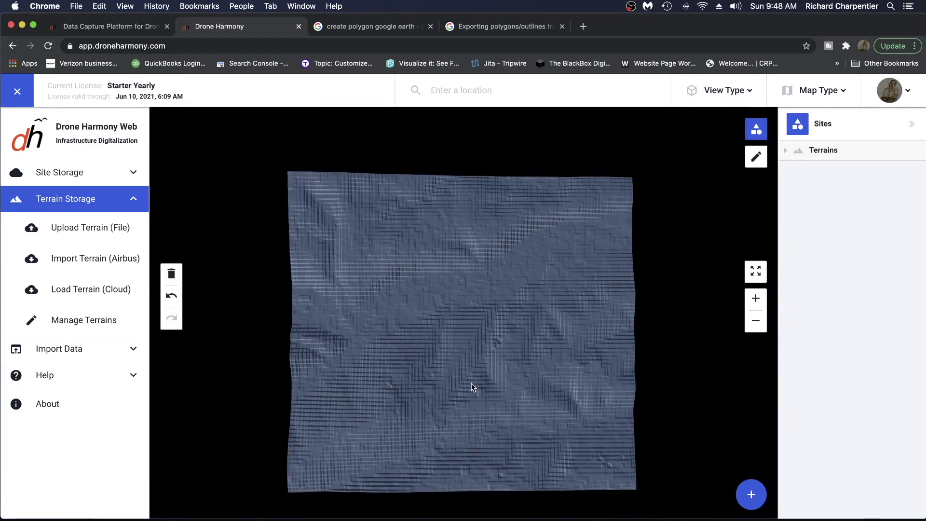
left_click_drag(470, 380, 472, 346)
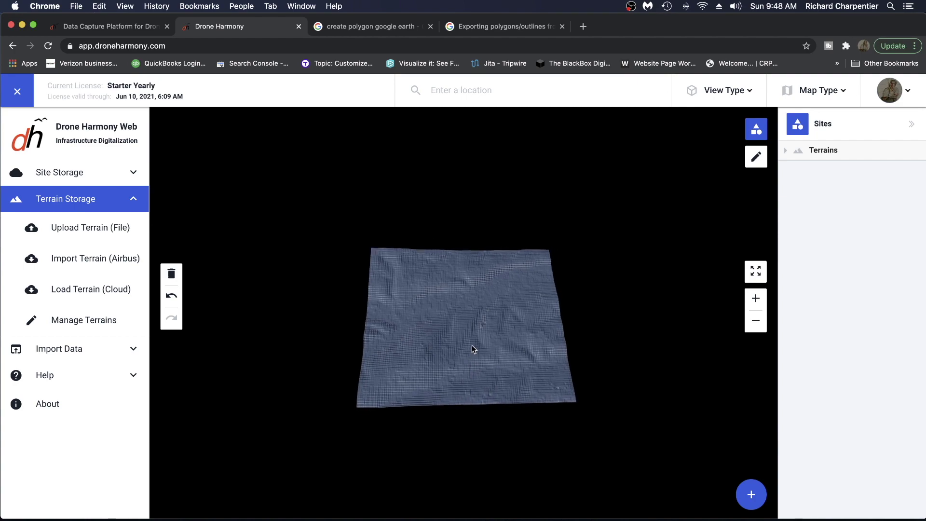
scroll(488, 341, "up", 3)
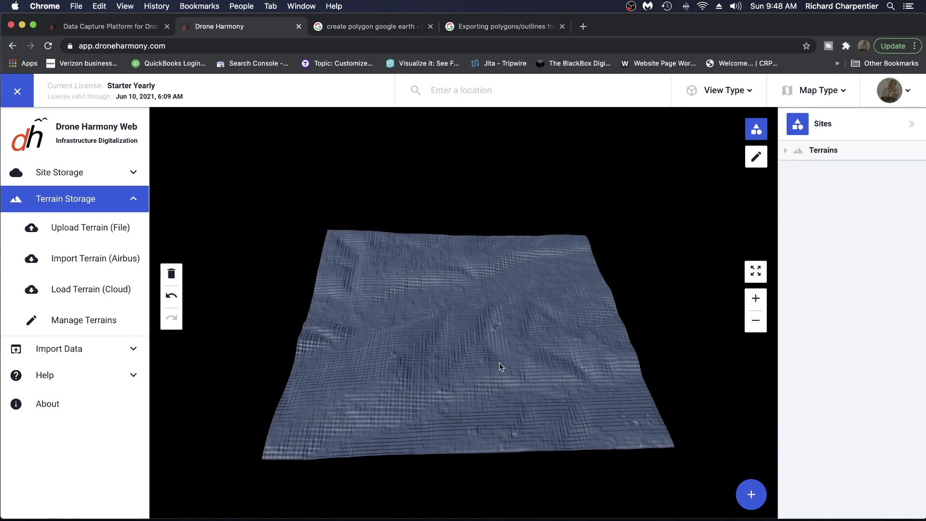
scroll(492, 367, "up", 3)
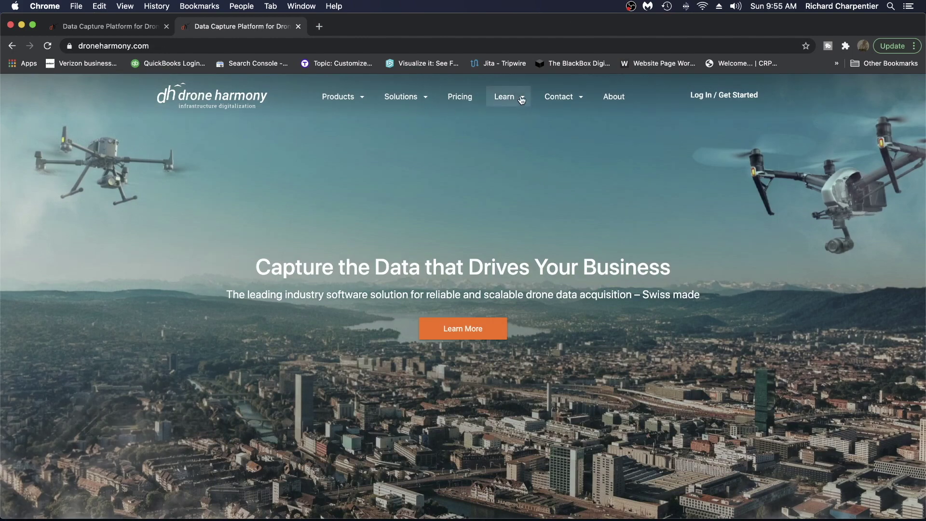
Use the Learn menu to visit Drone Harmony Resources, then the User Guide documentation.
mouse_move(522, 103)
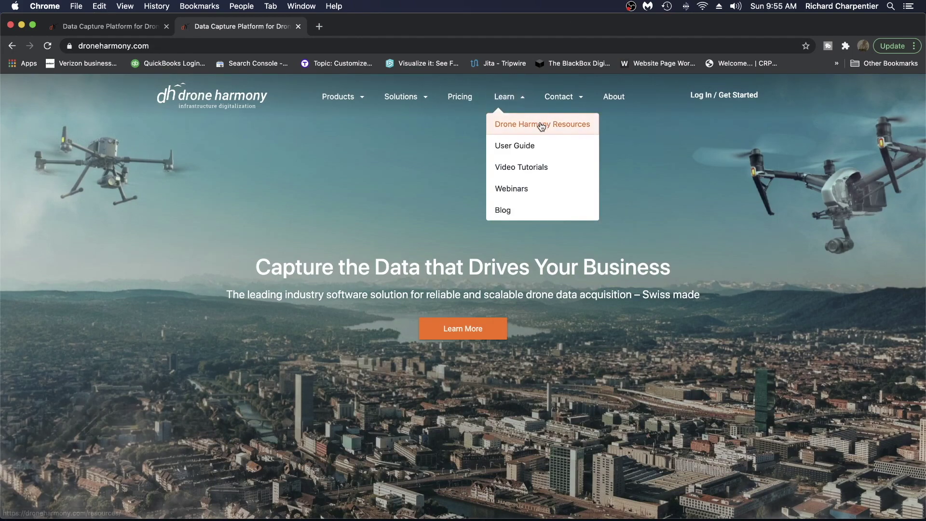
left_click(541, 125)
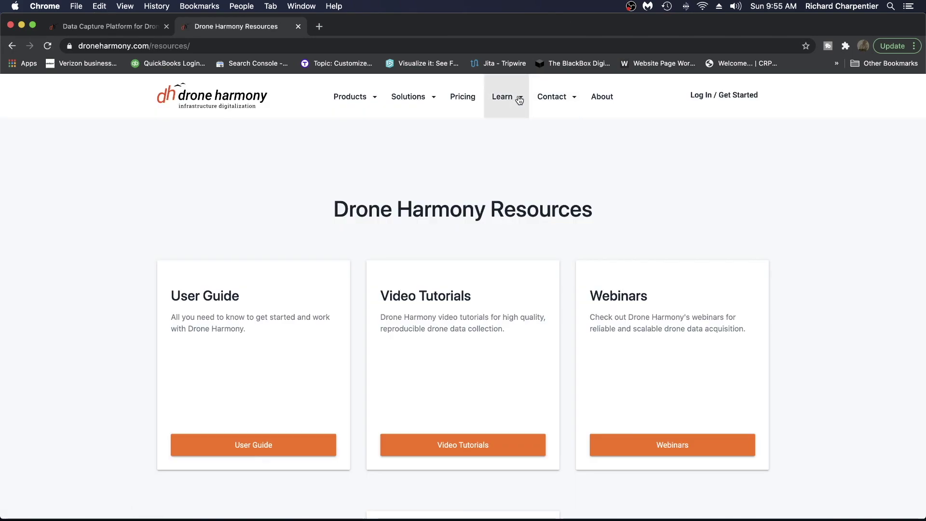
mouse_move(520, 98)
left_click(518, 158)
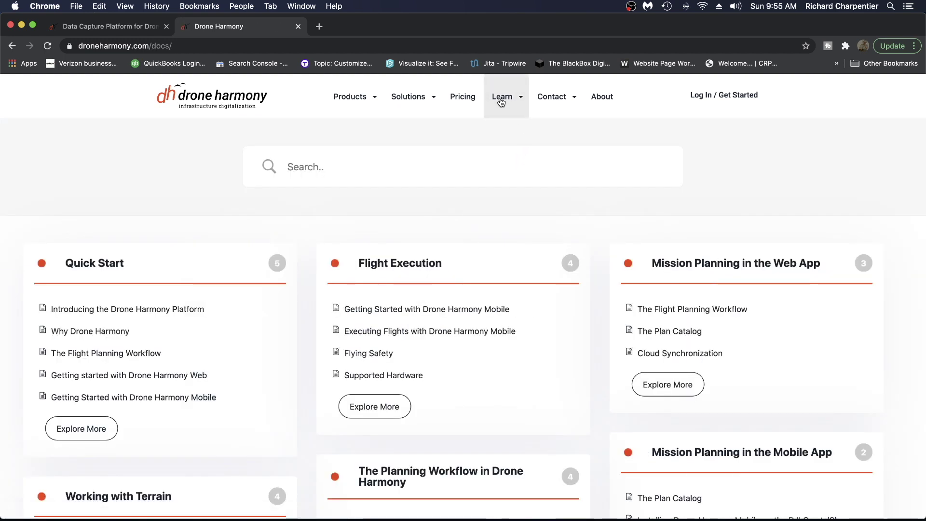
mouse_move(521, 97)
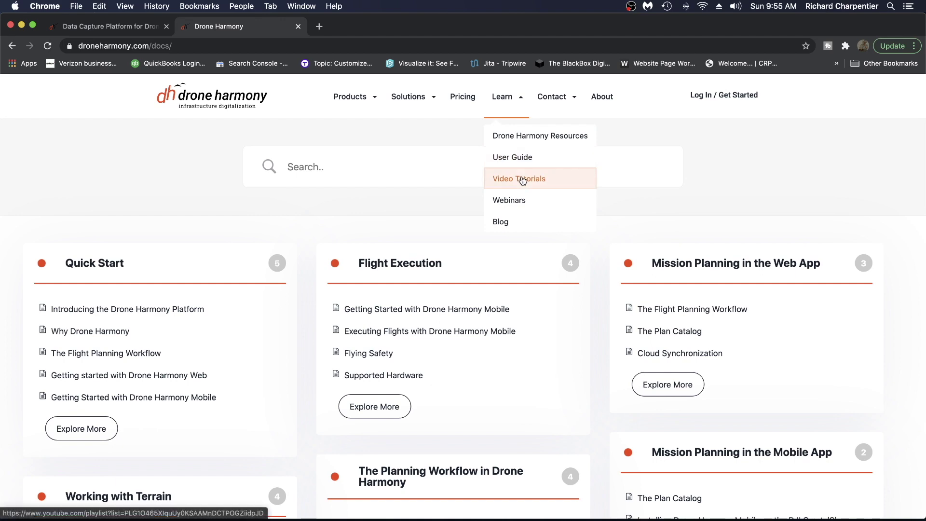